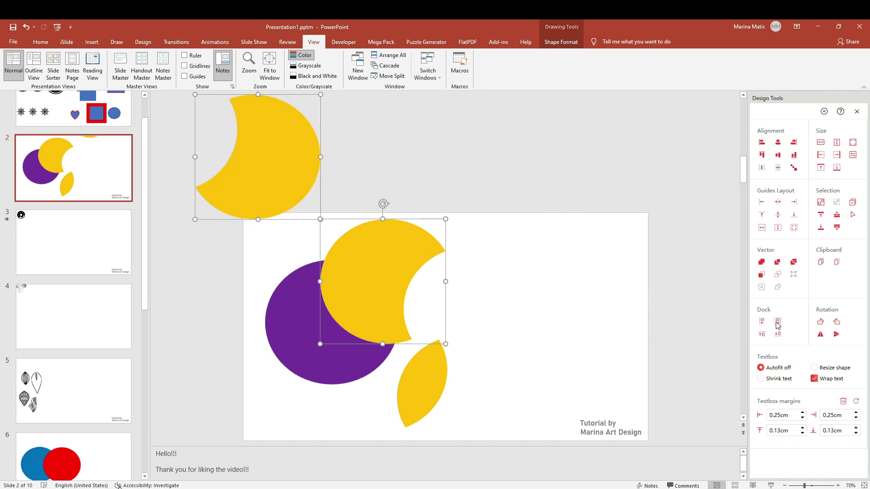
Step: Move the yellow cut-out shape above the slide onto the empty right half of slide 2
left_click_drag(407, 230, 409, 230)
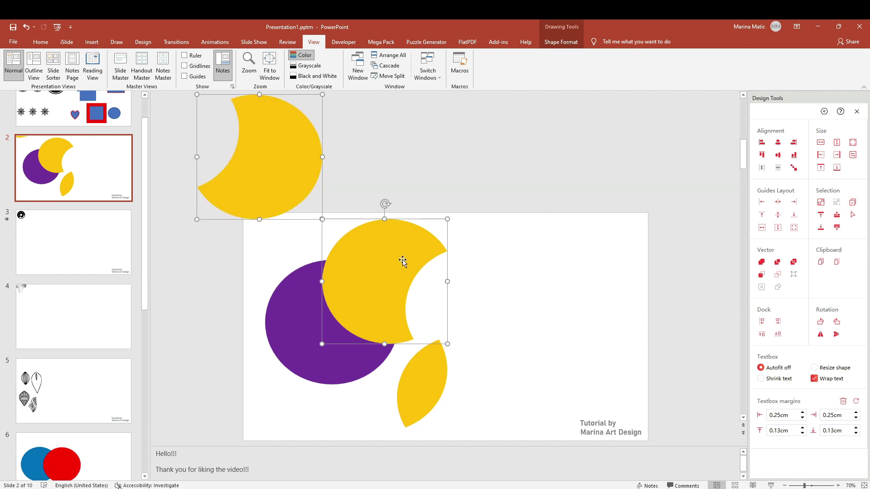
left_click(317, 200)
left_click(361, 237)
left_click(300, 184)
left_click_drag(291, 175, 562, 310)
left_click(414, 193)
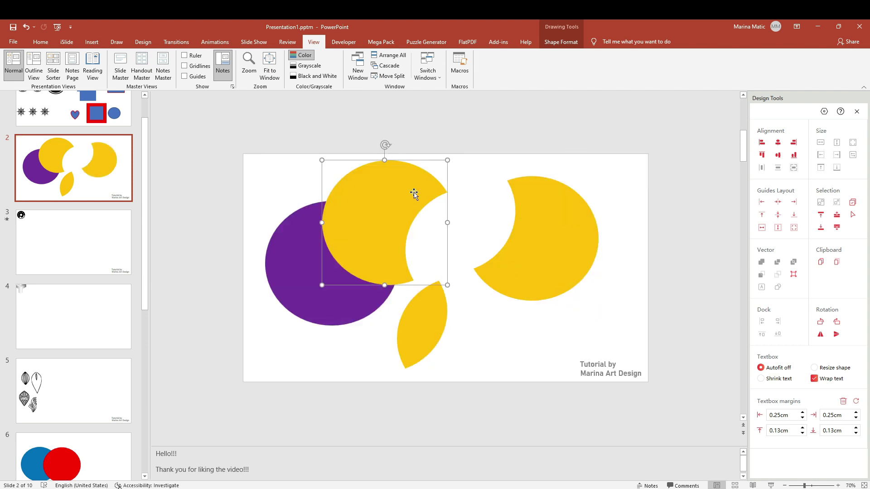
left_click_drag(548, 252, 577, 258)
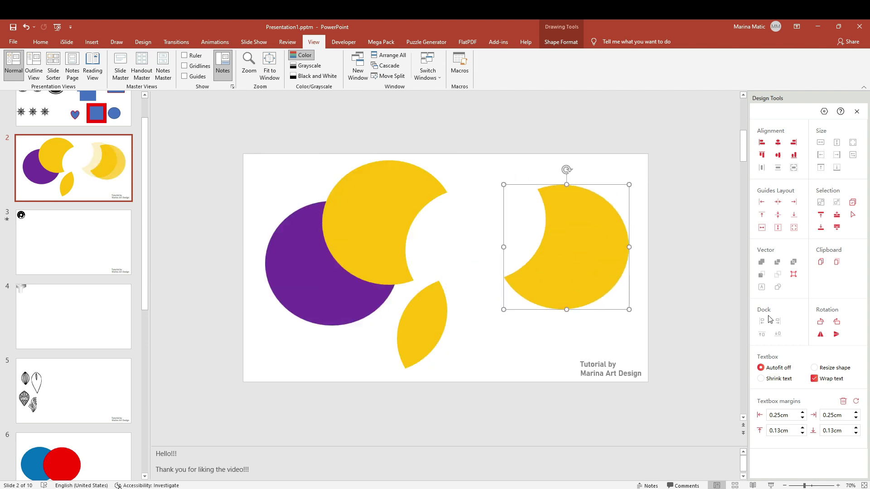
Step: Rotate the right-hand yellow shape by quarter turns in both directions and flip it so its cut-out faces lower left
left_click(820, 322)
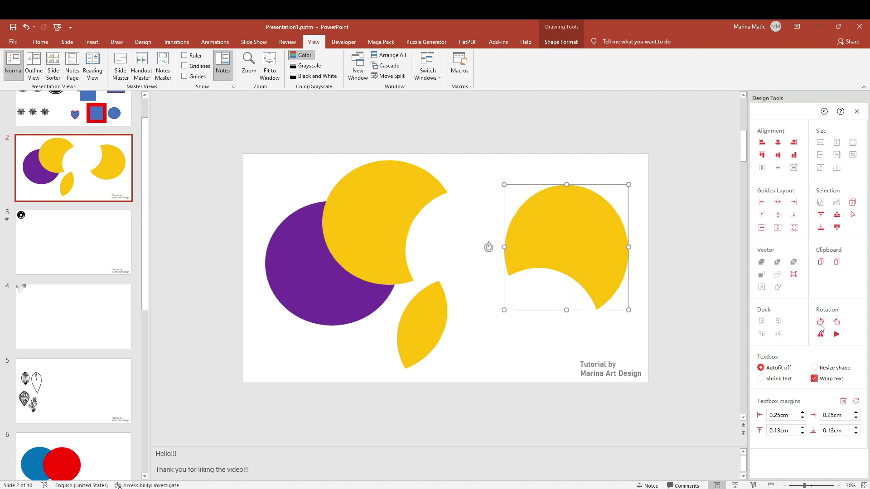
left_click(821, 322)
left_click(820, 323)
left_click(820, 322)
left_click(821, 322)
left_click(820, 322)
left_click(836, 322)
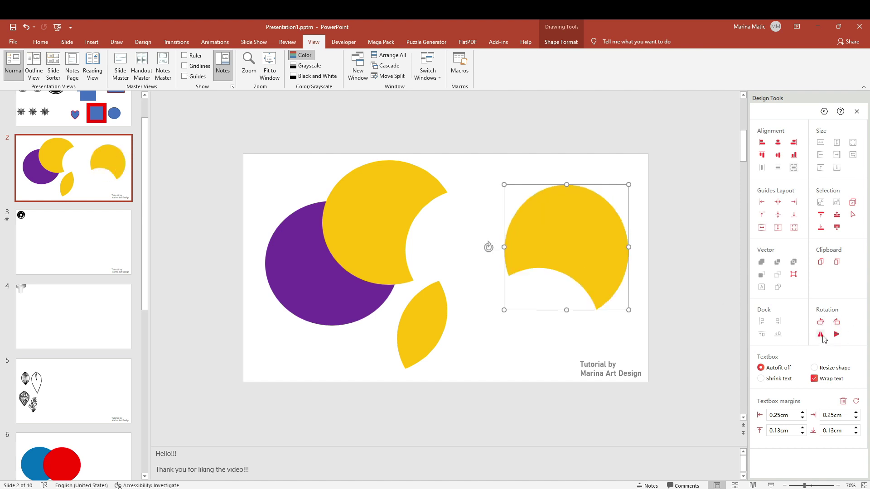
left_click(821, 335)
left_click(837, 322)
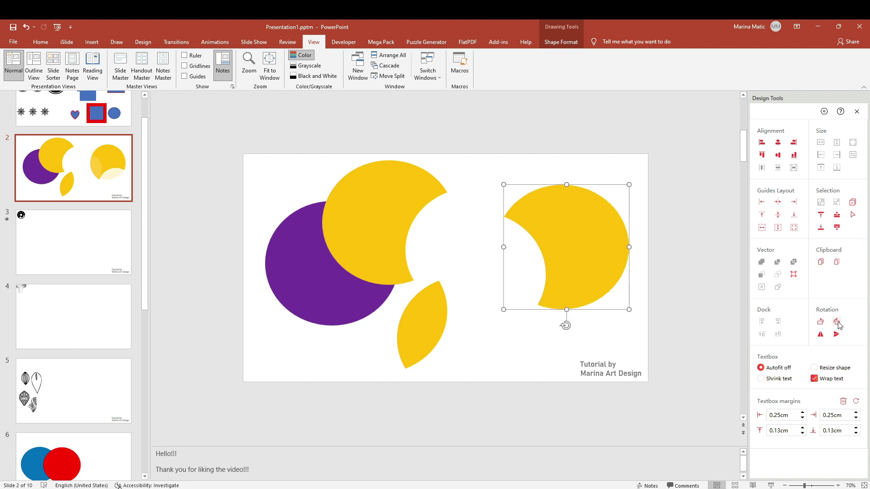
Step: Try the Shrink text autofit option on the tutorial credit text box, and restore Resize shape
left_click(614, 361)
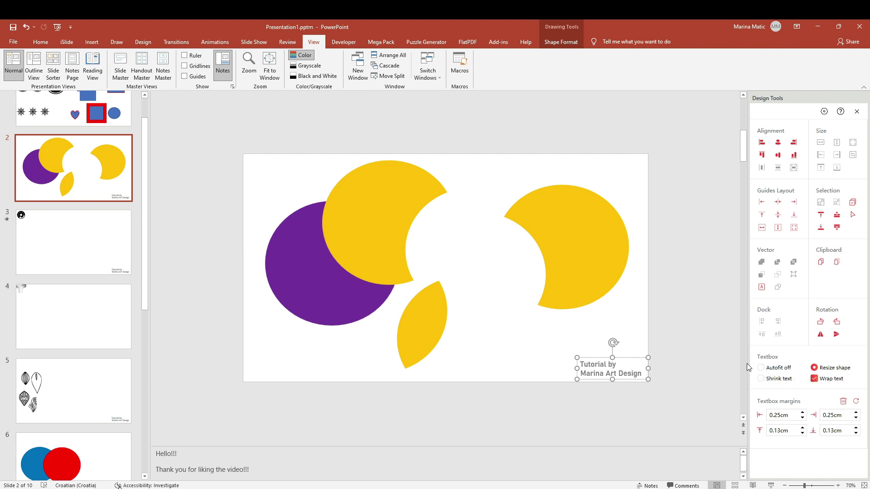
left_click(768, 379)
left_click(813, 368)
left_click_drag(600, 358, 601, 356)
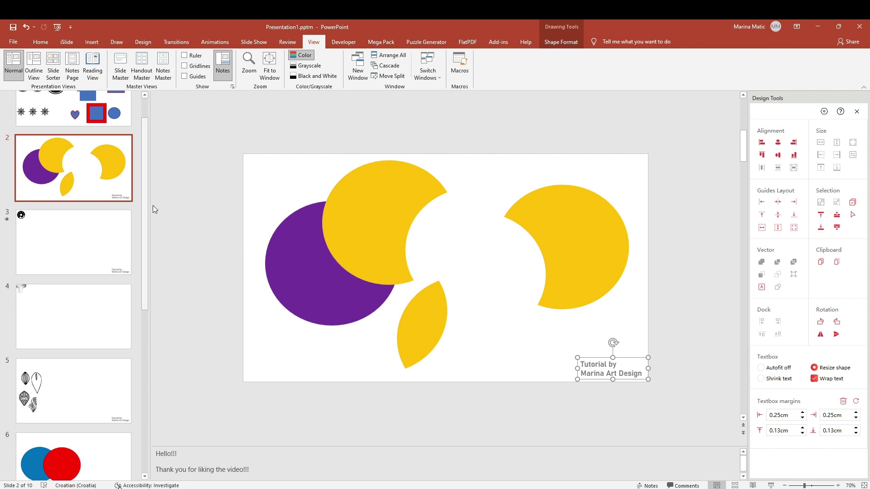
Step: Delete the tutorial credit text box from slides 3 and 5
left_click(105, 235)
left_click_drag(603, 404, 537, 420)
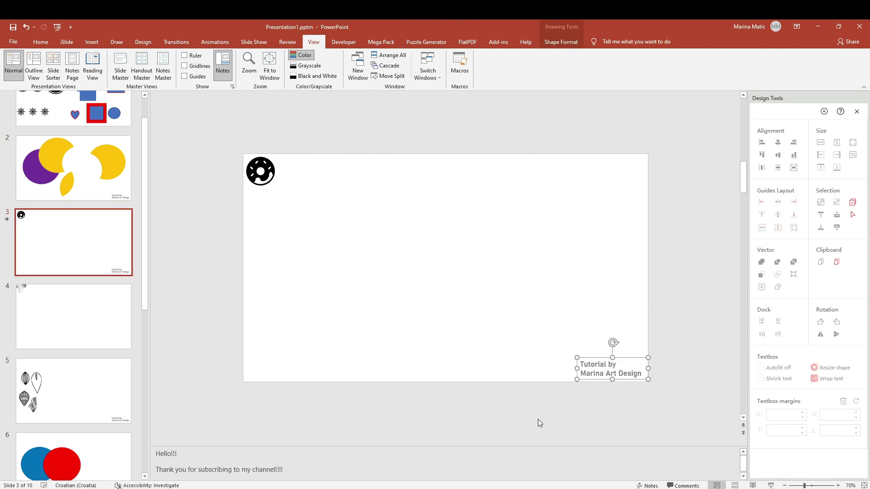
key("Delete")
left_click(115, 389)
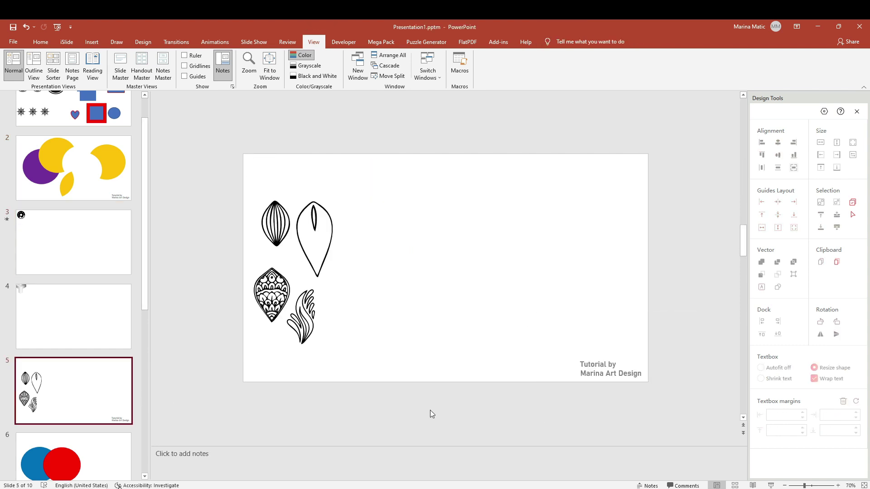
left_click_drag(671, 339, 551, 393)
key("Delete")
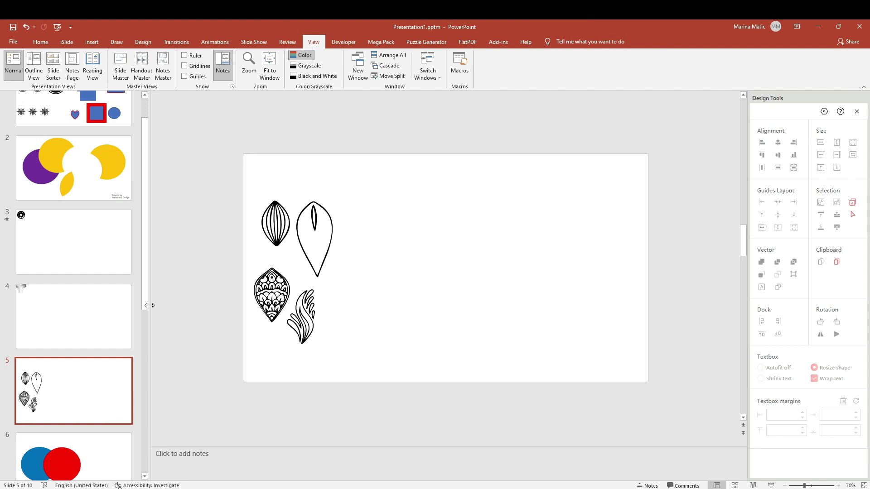
Step: Apply a Matrix Layout to the donut icon on slide 3, with a horizontal amount of 12 and a vertical amount of 6
left_click(101, 254)
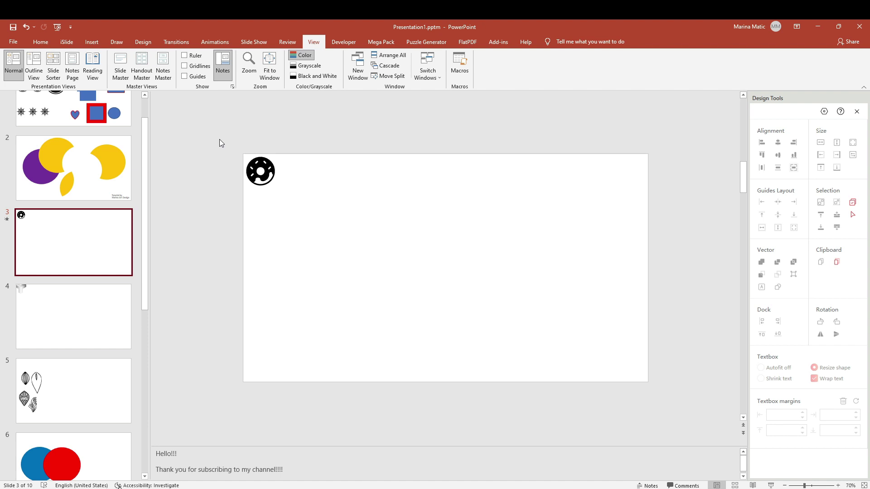
left_click(262, 171)
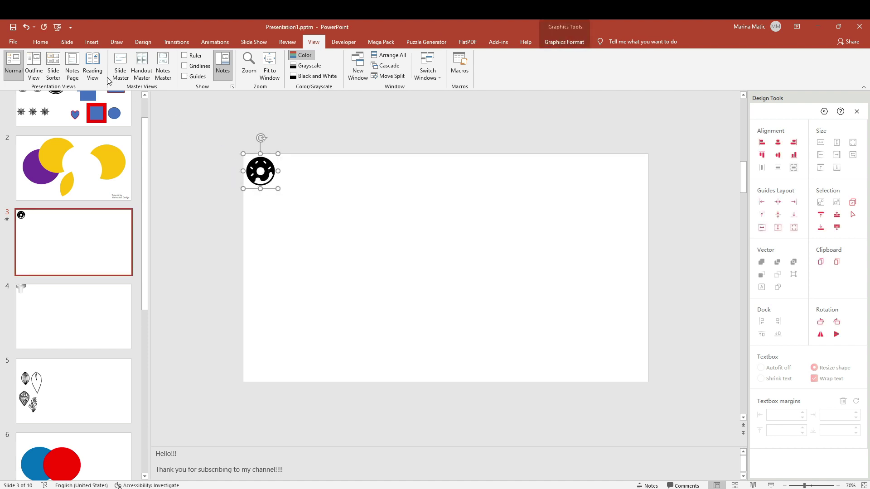
left_click(68, 43)
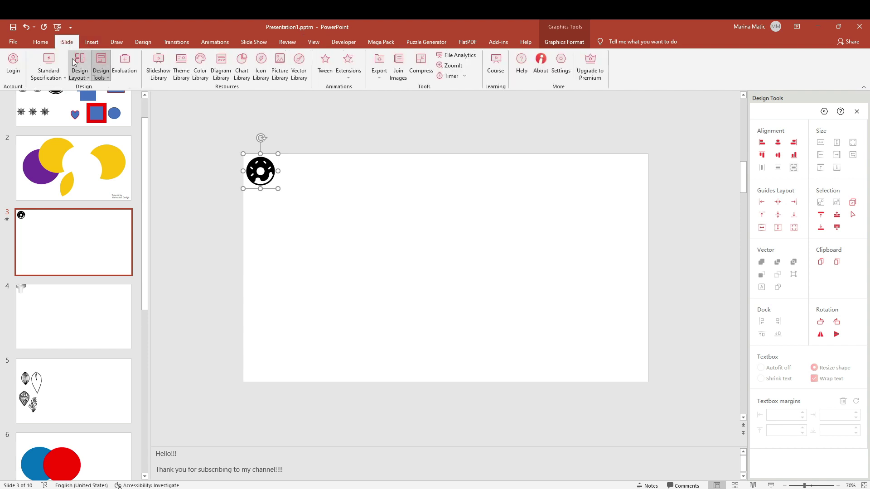
left_click(79, 77)
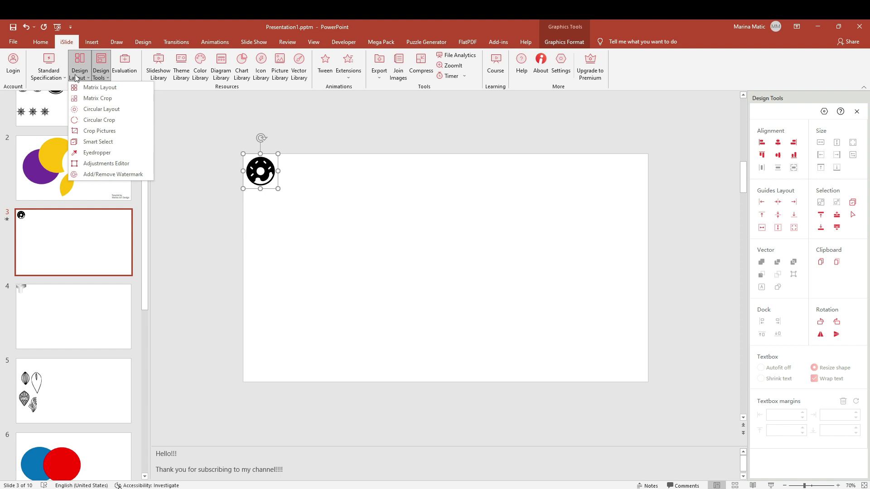
left_click(91, 88)
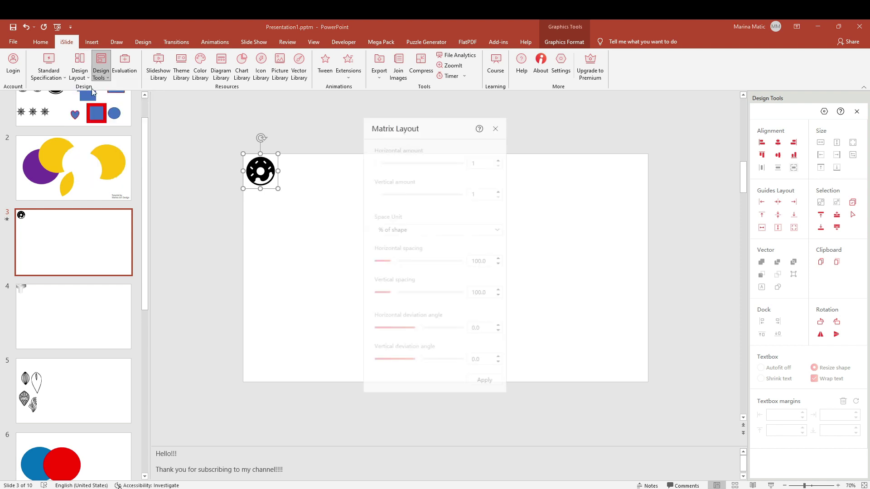
left_click_drag(396, 126, 478, 193)
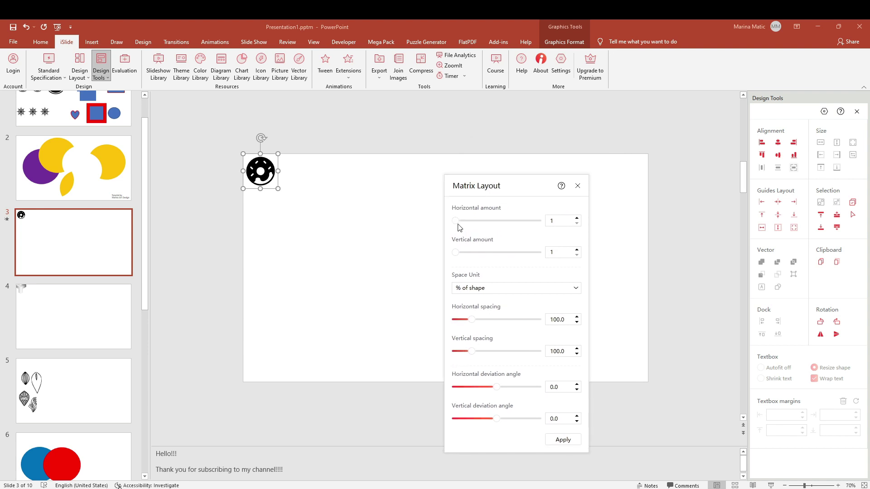
left_click_drag(456, 225, 487, 228)
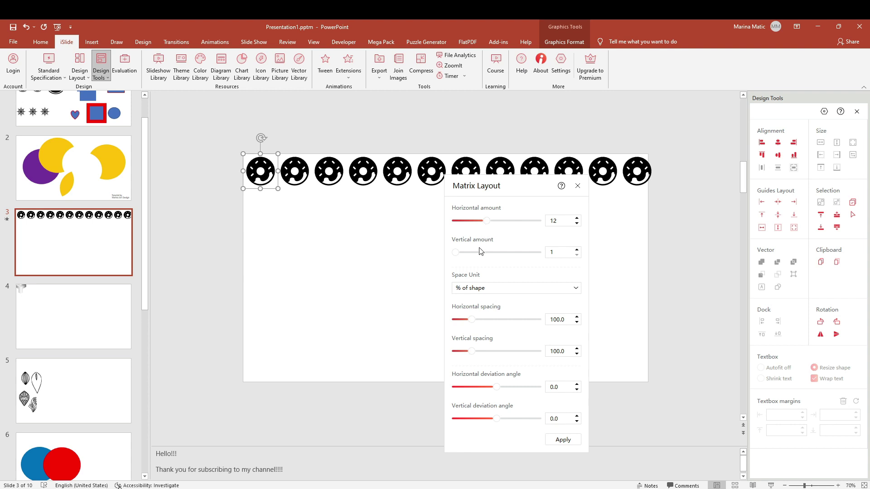
left_click_drag(458, 254, 477, 257)
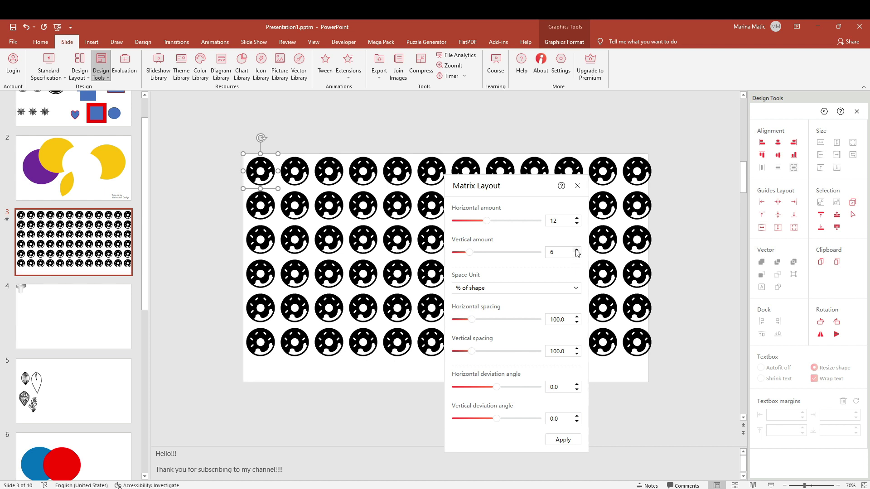
Step: Set the donut matrix's horizontal spacing to 86.3 and vertical spacing to 83.5, with 14 donuts across and 8 down
mouse_move(473, 323)
left_mouse_down()
mouse_move(488, 322)
mouse_move(472, 326)
left_mouse_up()
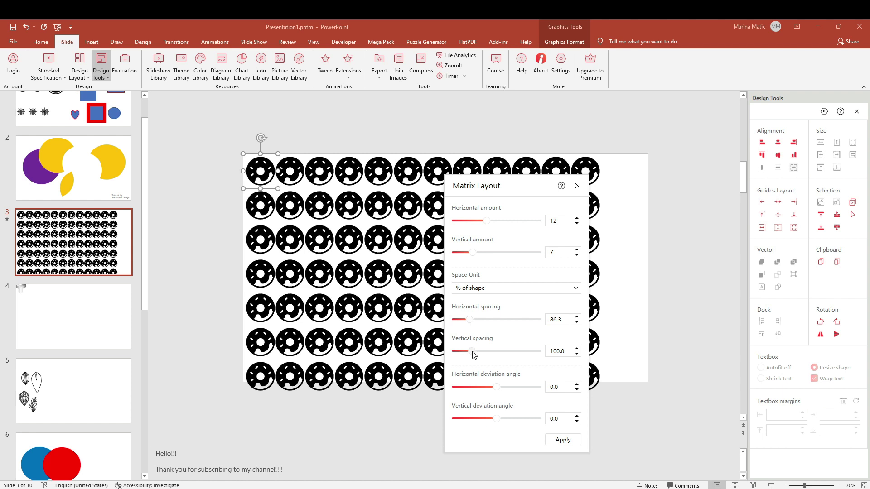
left_click_drag(473, 357, 471, 358)
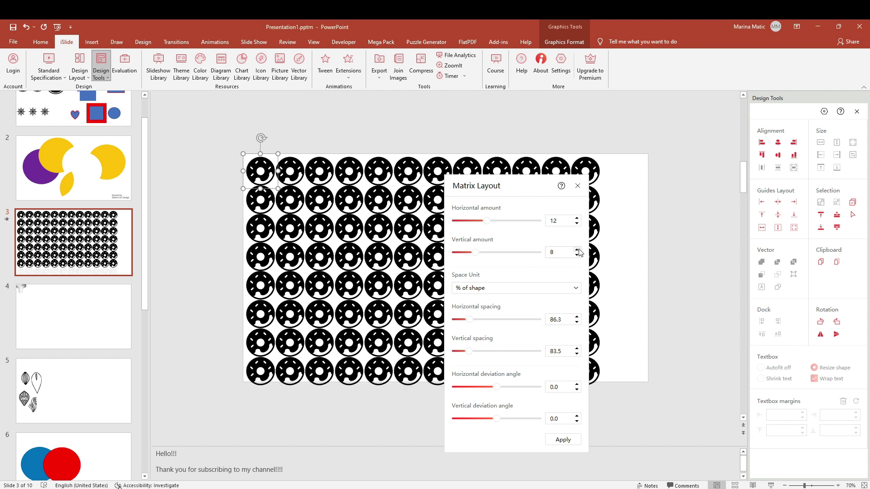
left_click(576, 218)
left_click(577, 218)
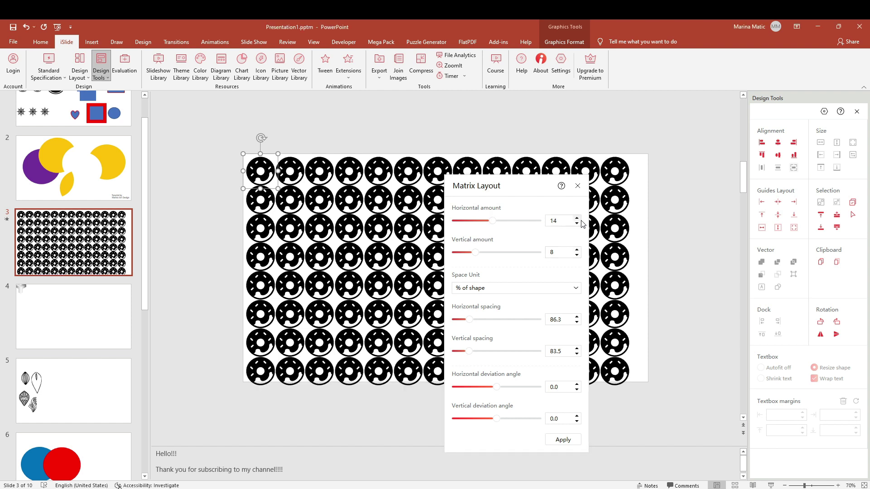
left_click_drag(544, 189, 639, 135)
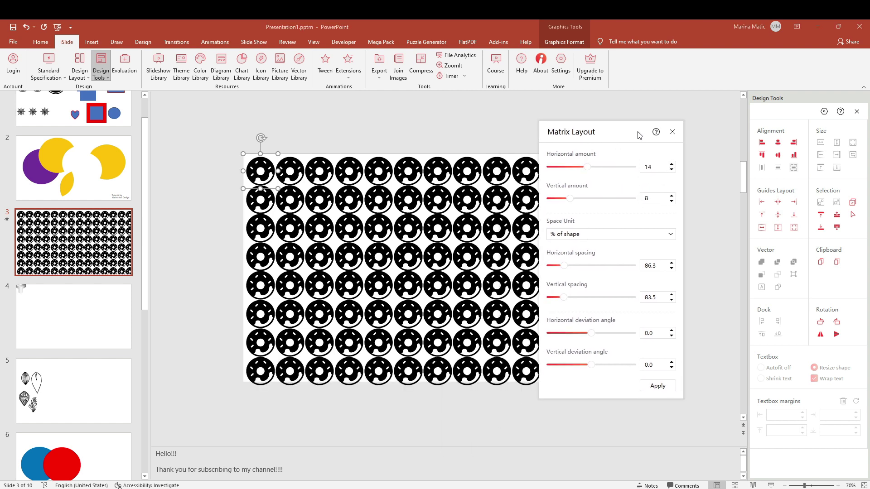
Step: Set the donut matrix's horizontal deviation angle to 2.0 and vertical deviation angle to -2.0, and close the layout settings
left_click_drag(593, 335, 592, 374)
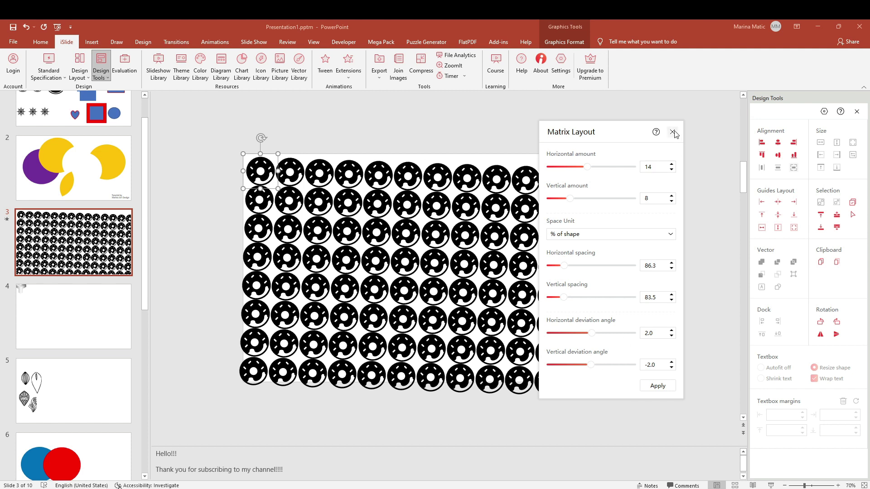
left_click_drag(600, 132, 554, 135)
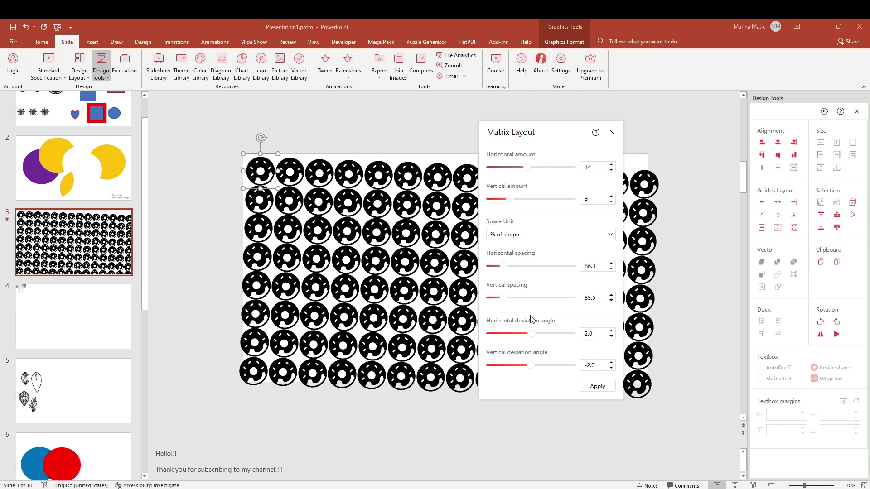
left_click(611, 132)
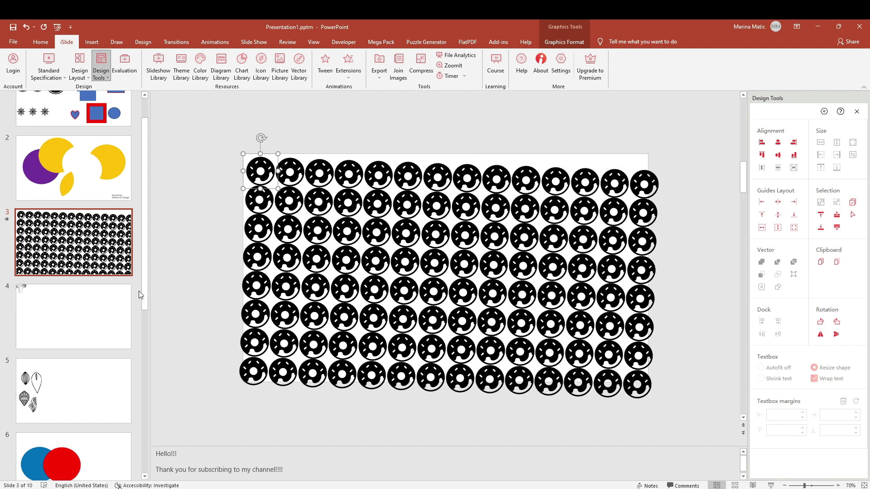
Step: Apply a Matrix Layout to the Y-shaped gradient object on slide 4, with horizontal and vertical amounts of 9
left_click(128, 301)
left_click_drag(200, 132, 299, 212)
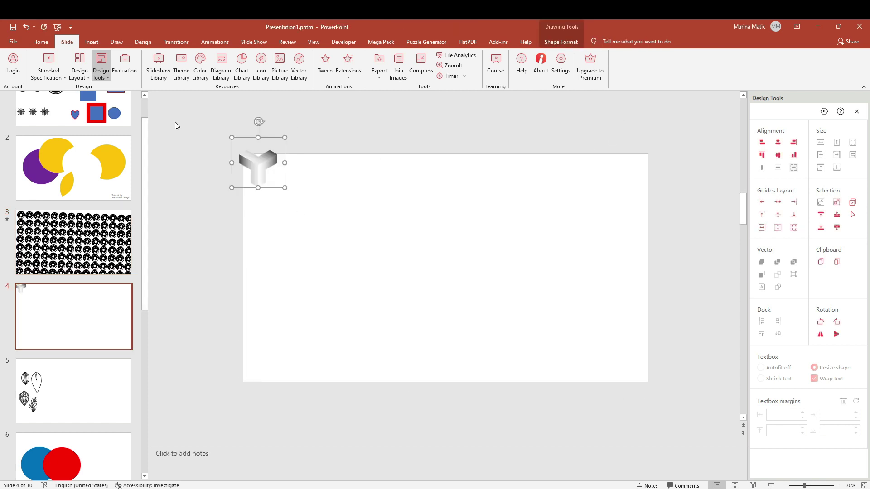
left_click(80, 73)
left_click(108, 91)
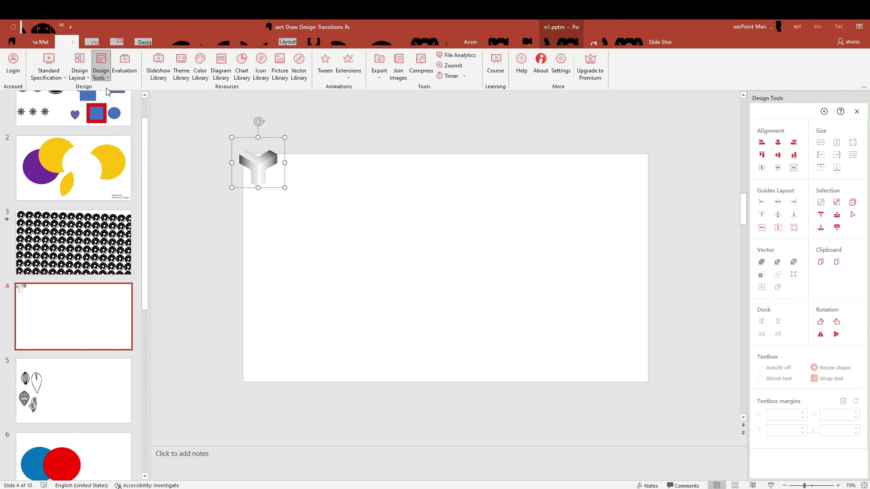
left_click_drag(398, 130, 483, 242)
left_click_drag(461, 277, 485, 278)
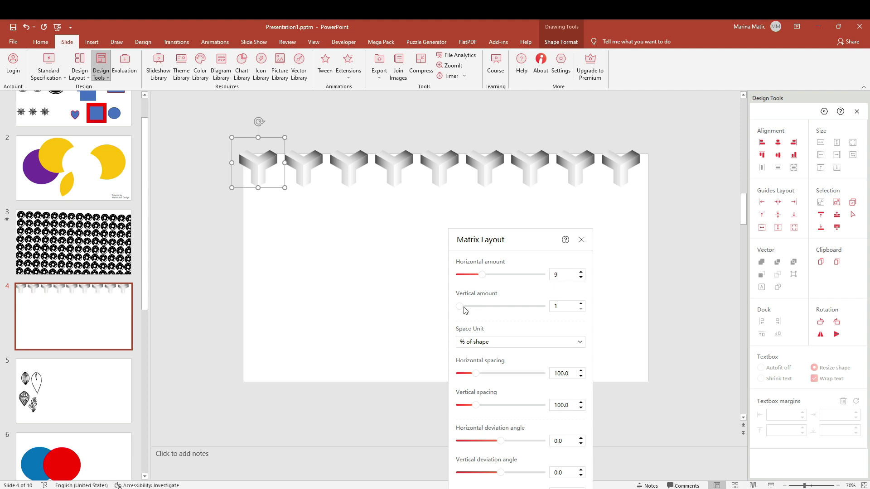
left_click_drag(464, 310, 484, 310)
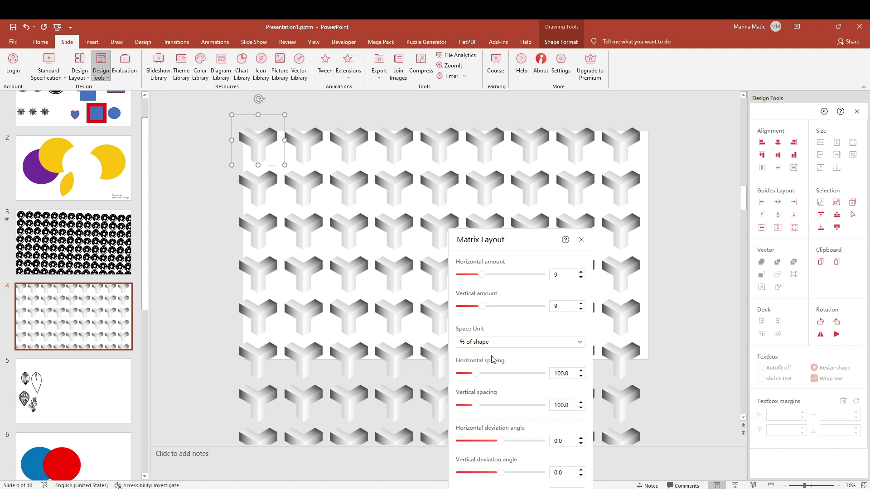
Step: Set the Y-shape matrix's horizontal spacing to 78.0 and its vertical spacing to 53.0
left_click_drag(476, 377, 469, 411)
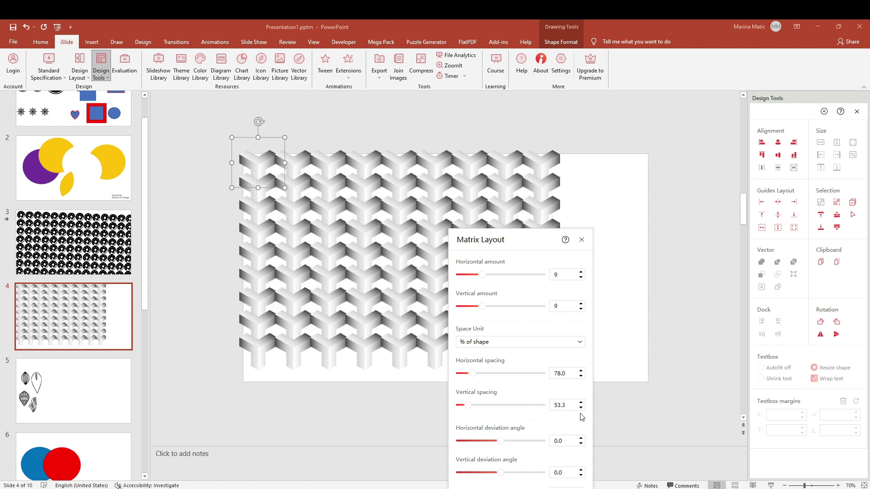
left_click(582, 407)
left_click(581, 408)
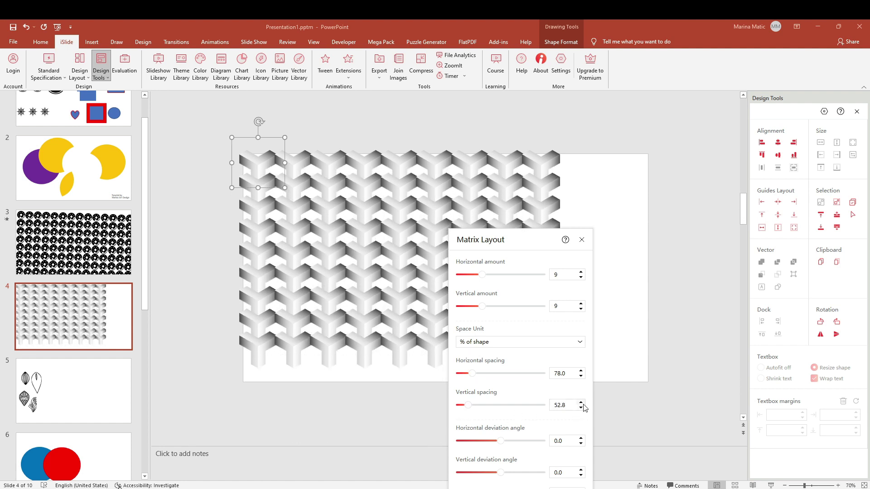
left_click(582, 402)
Step: Increase the Y-shape matrix to a horizontal amount of 11 and a vertical amount of 12, and close the layout settings
left_click_drag(543, 239, 649, 131)
left_click_drag(589, 201, 596, 199)
left_click(596, 166)
left_click(595, 171)
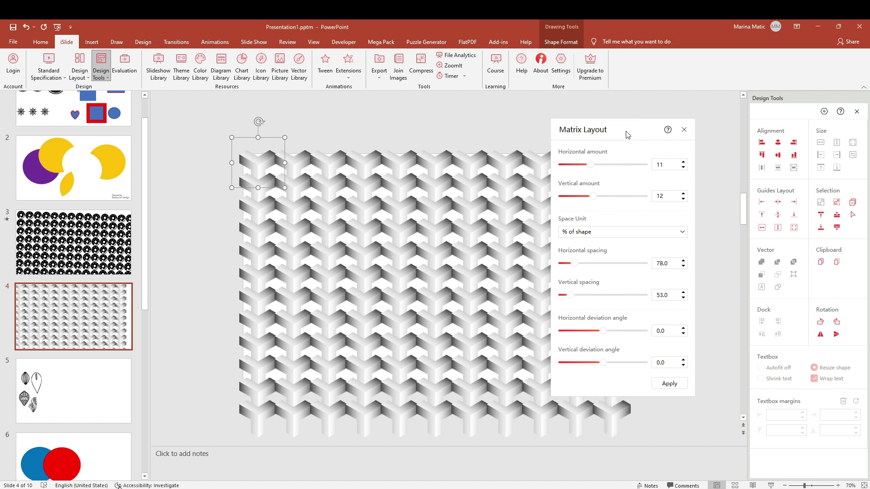
left_click_drag(628, 134, 512, 123)
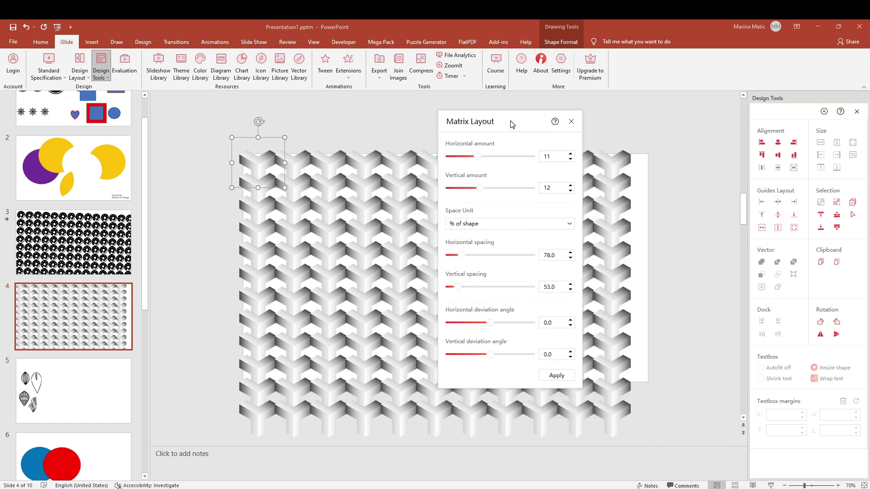
left_click(571, 122)
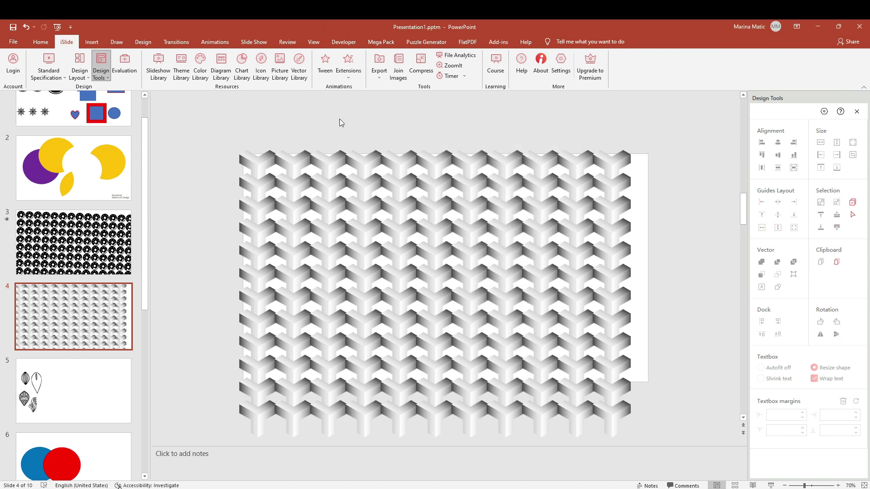
Step: Insert a new slide after slide 4, remove its title and text placeholders, and paste a copy of the matrix's top-left Y-shape onto it
left_click(248, 164)
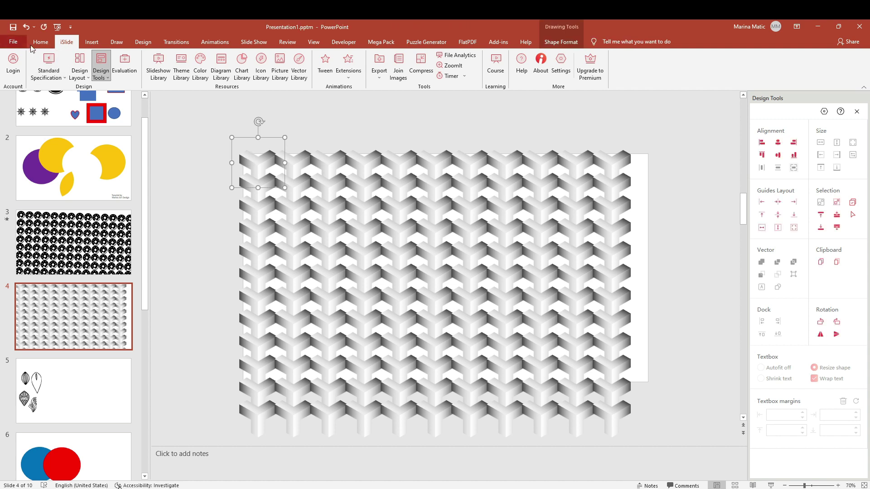
left_click(36, 43)
left_click(87, 61)
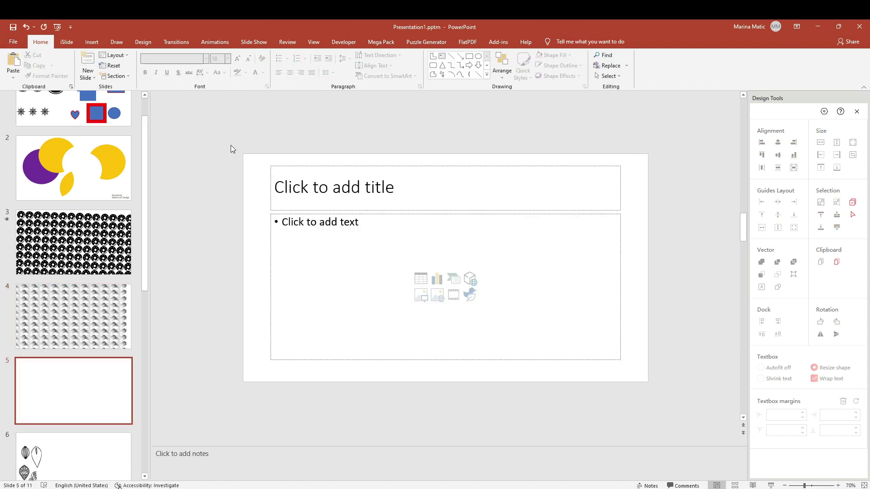
left_click_drag(231, 145, 656, 388)
key("Delete")
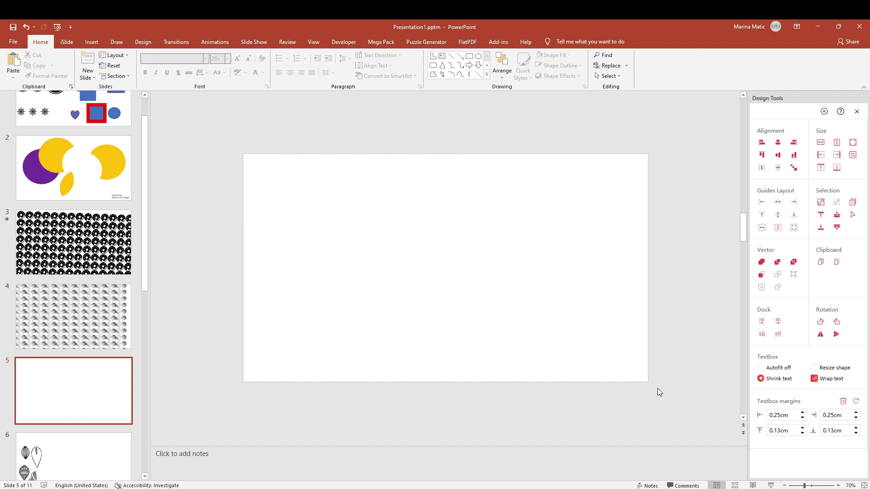
key("ctrl+v")
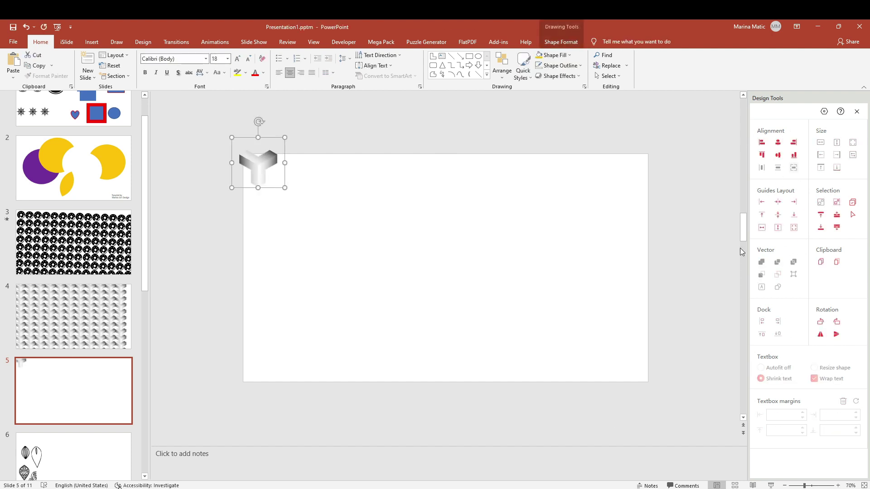
left_click(502, 258)
left_click(256, 172)
key("ctrl+d")
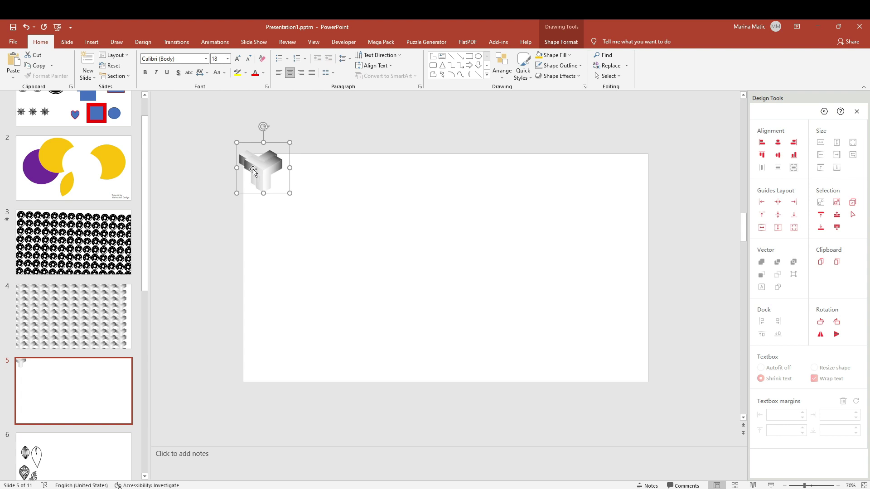
left_click_drag(253, 171, 302, 177)
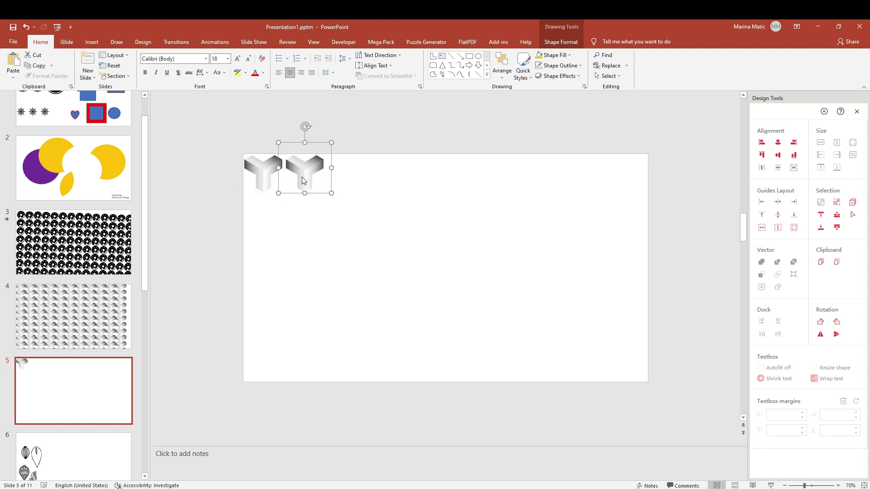
key("ctrl+z")
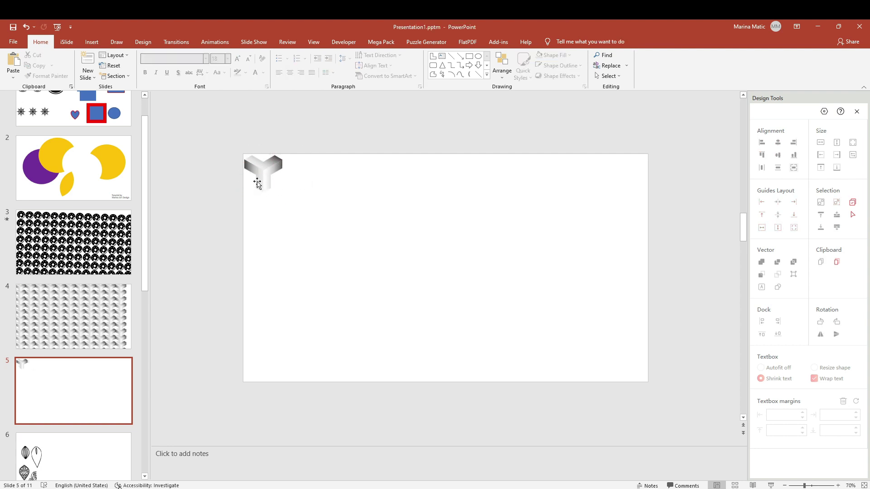
Step: Duplicate the Y-shape along the upper edge of slide 5 to make an evenly spaced row of ten
left_click(263, 167)
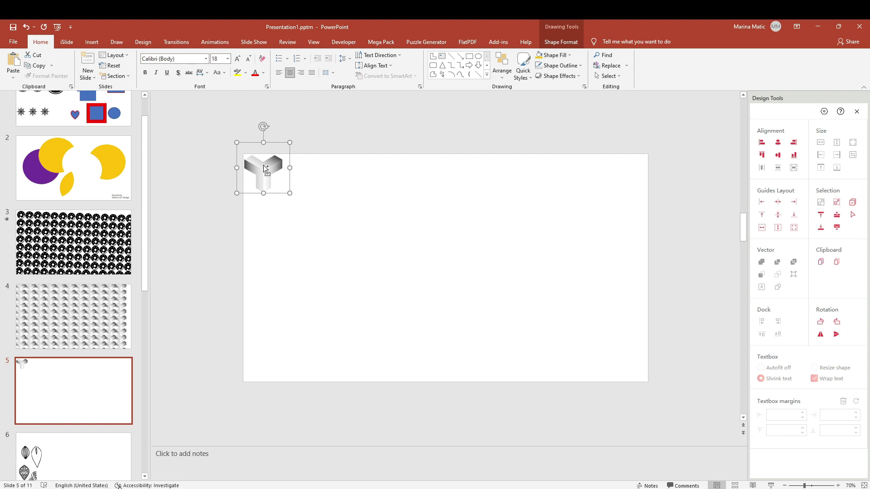
key("ctrl+d")
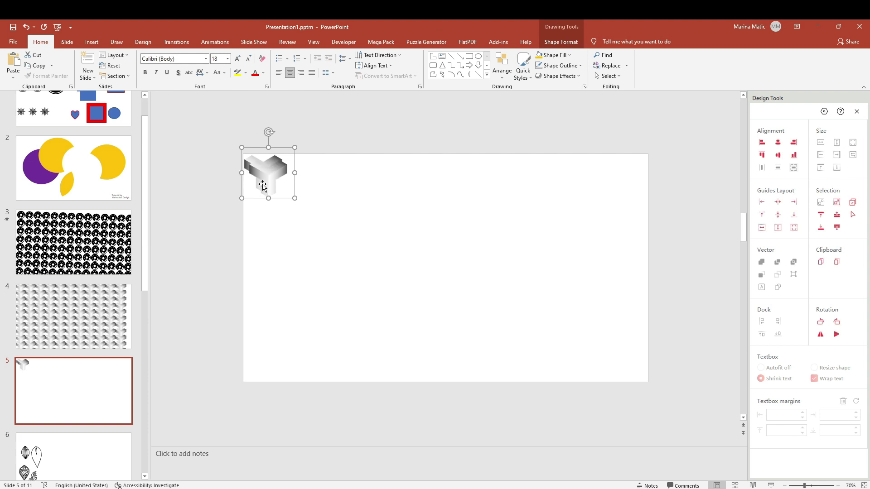
left_click_drag(264, 192, 299, 188)
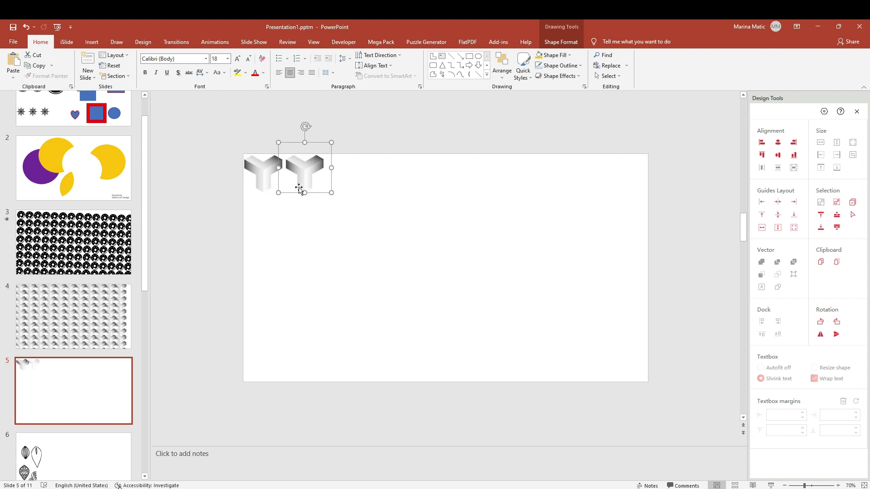
key("ctrl+d")
key("ctrl+d")
key("ctrl+d")
key("ctrl+d")
key("ctrl+d")
key("ctrl+d")
key("ctrl+d")
key("ctrl+d")
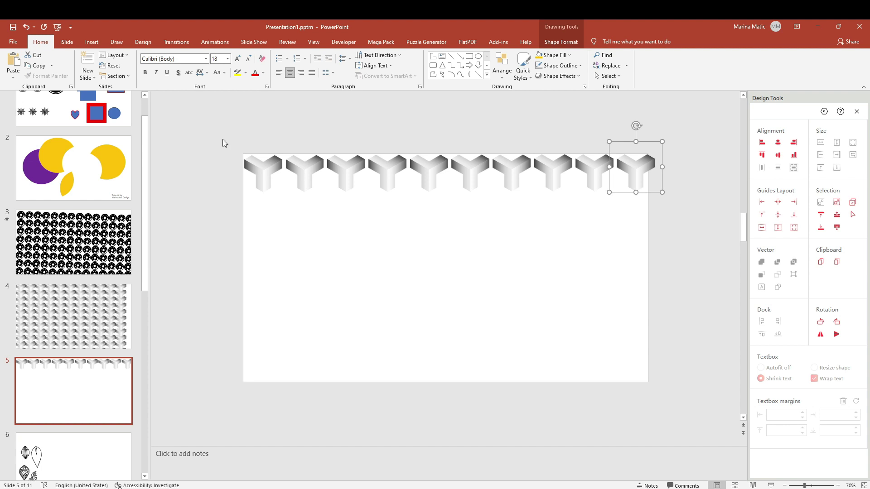
Step: Duplicate the whole row of Y-shapes downward at even spacing until nine rows fill slide 5
left_click_drag(210, 132, 692, 224)
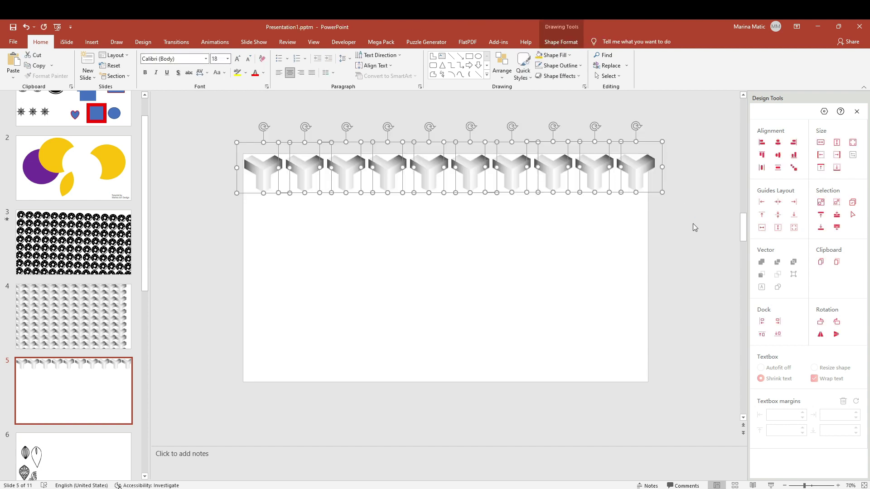
key("ctrl+d")
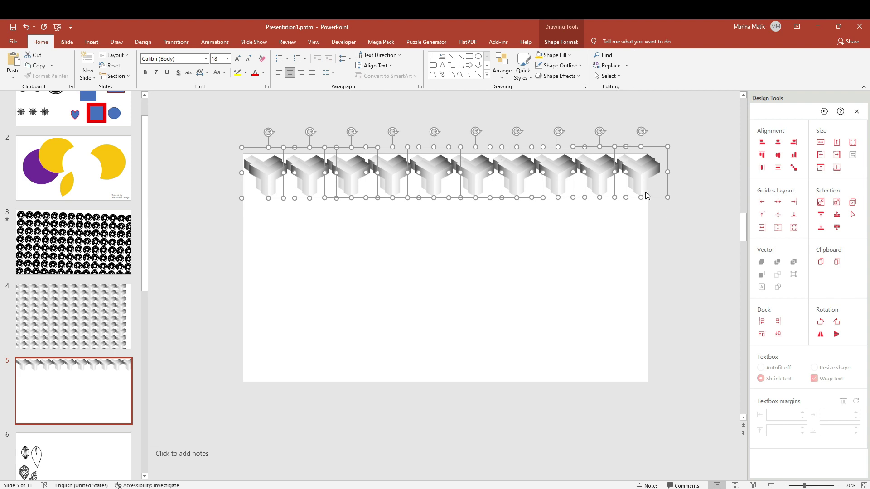
left_click_drag(645, 192, 640, 213)
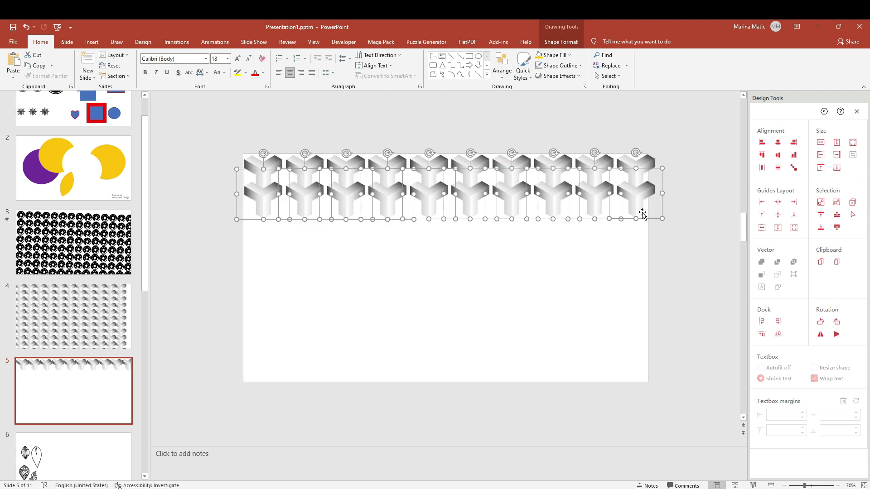
key("ctrl+d")
key("ctrl+d")
key("ctrl+d")
key("ctrl+d")
key("ctrl+d")
key("ctrl+d")
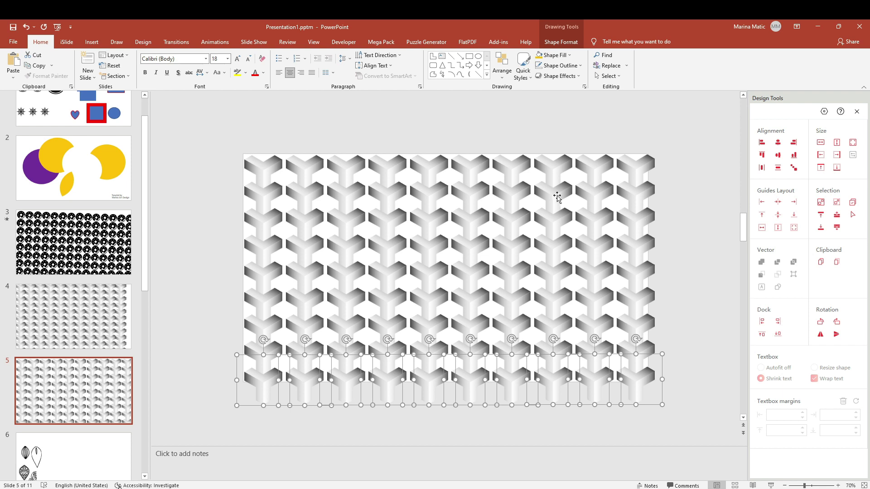
left_click_drag(217, 130, 279, 181)
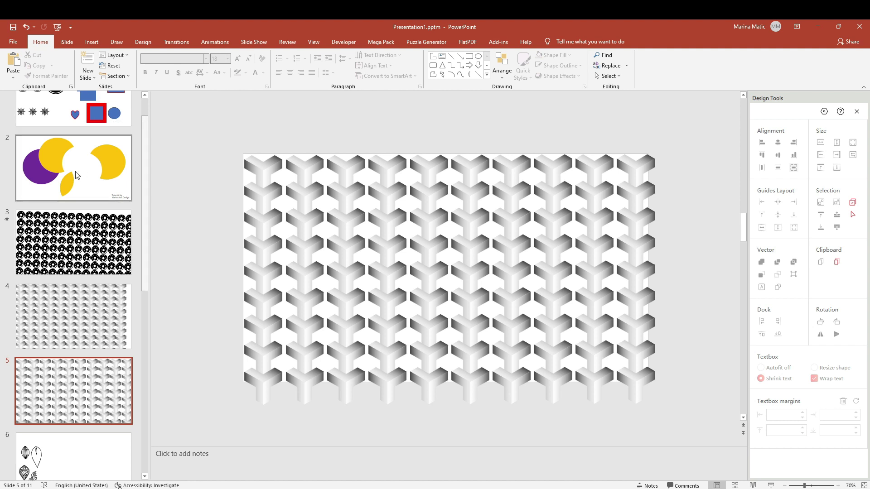
Step: Move the slide with the blue and red circles ahead of the leaf slide, making it slide 6
scroll(89, 211, "down", 3)
left_click_drag(87, 447, 97, 339)
Step: Select the blue circle on slide 6 and bring up the iSlide Design Layout commands for it
left_click(266, 272)
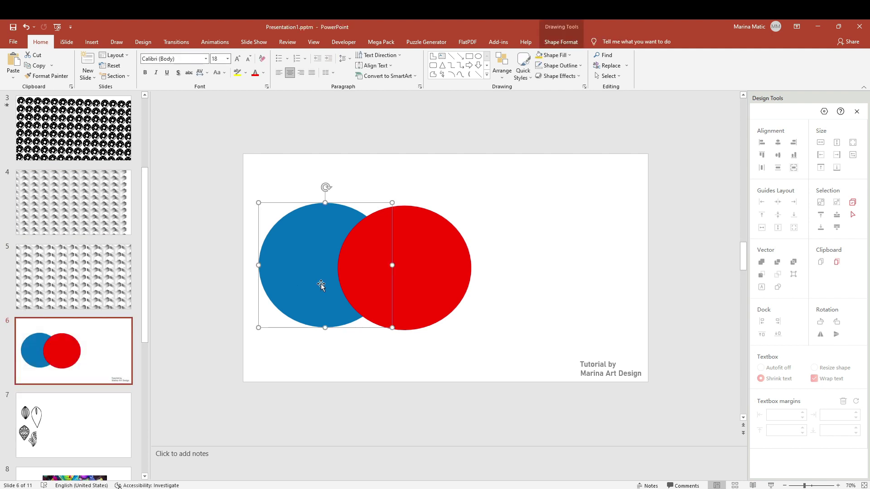
left_click(66, 42)
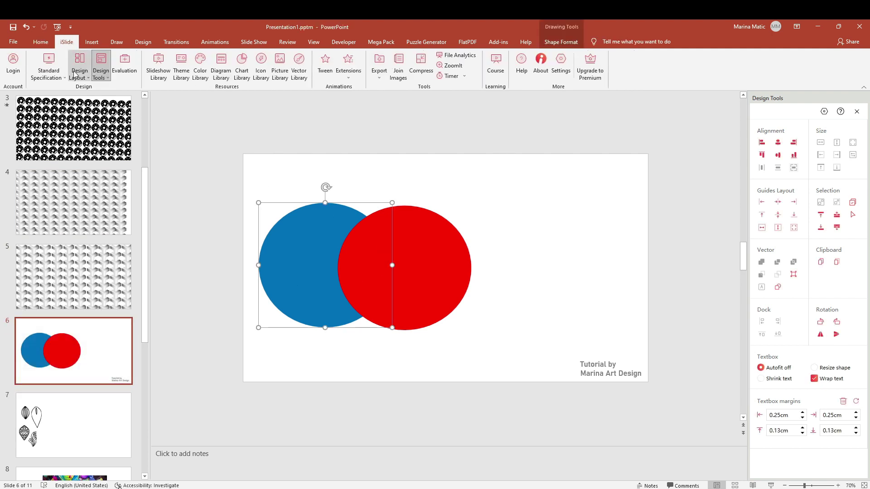
left_click(77, 78)
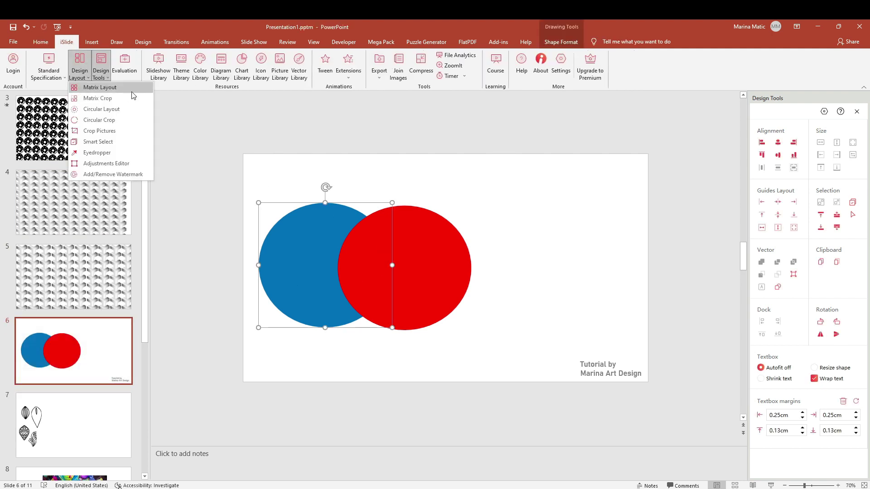